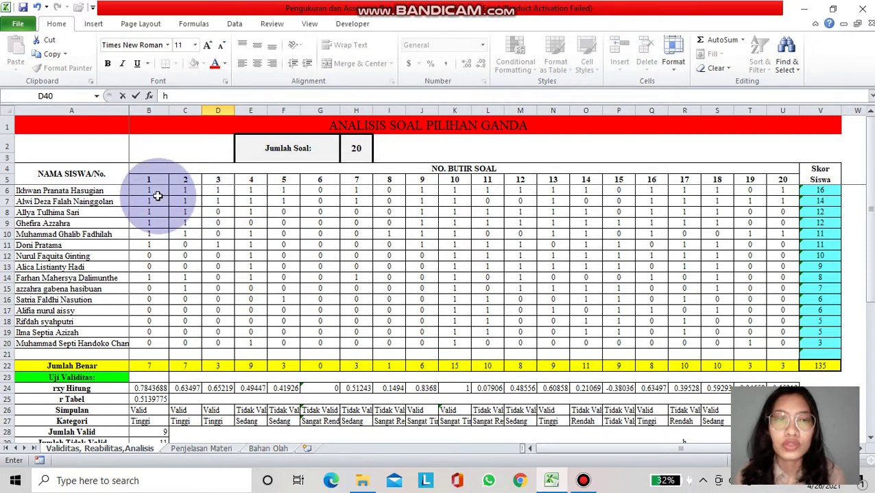
- Review the students' item scores and the validity, reliability and difficulty results below them
{"action": "left_click", "coordinate": [158, 199]}
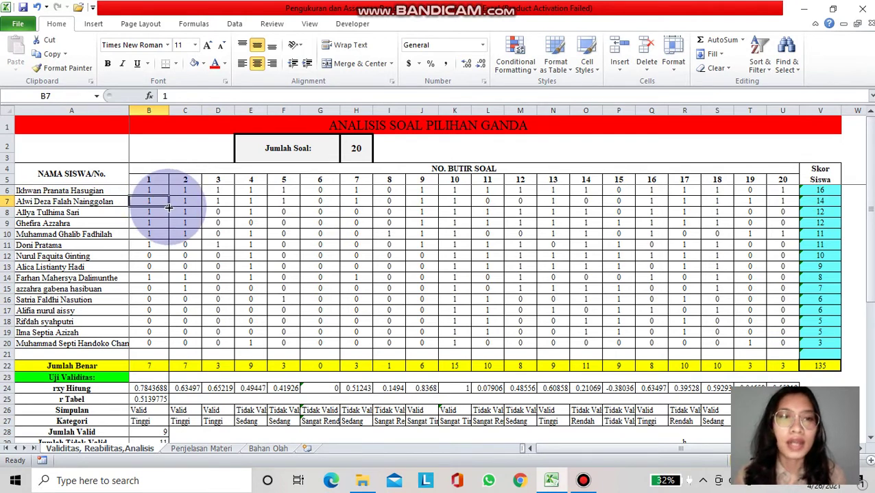
{"action": "left_click", "coordinate": [219, 213]}
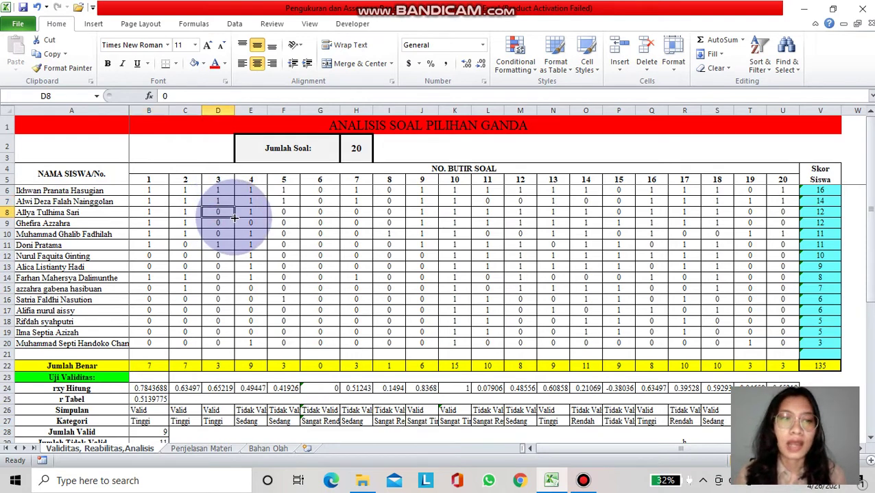
{"action": "left_click", "coordinate": [162, 374]}
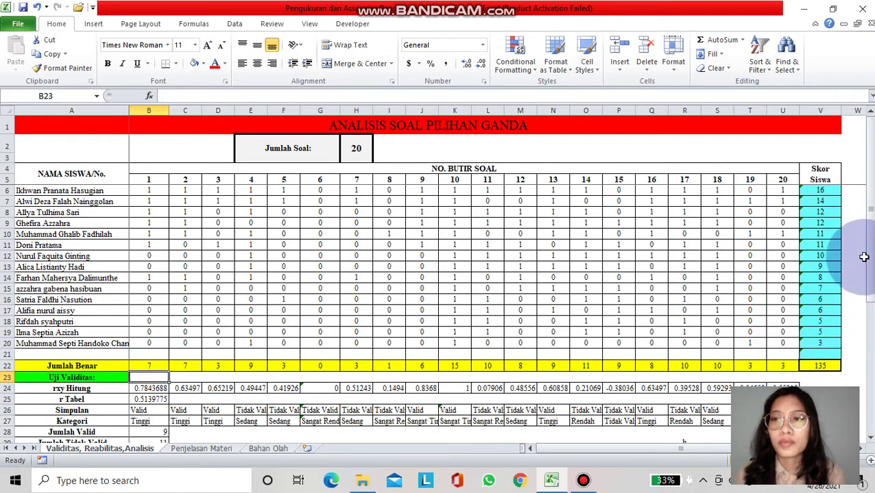
{"action": "left_click_drag", "start_coordinate": [871, 244], "coordinate": [870, 248]}
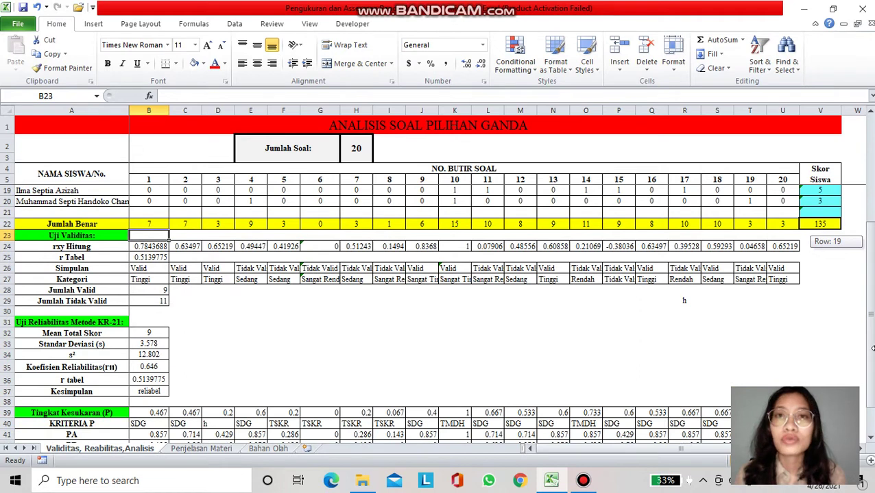
{"action": "left_click_drag", "start_coordinate": [872, 348], "coordinate": [872, 348]}
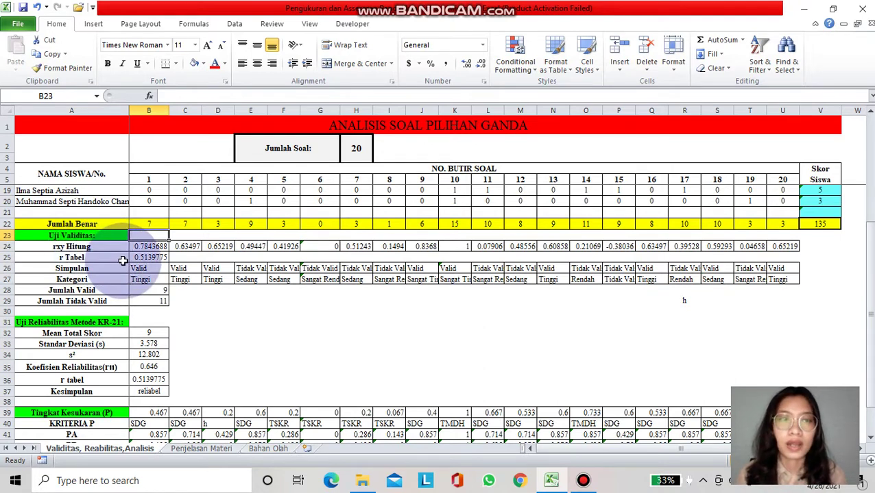
- Inspect item 1's rxy Hitung formula in B24 and read the validity test rules on the Penjelasan Materi sheet
{"action": "left_click", "coordinate": [148, 248]}
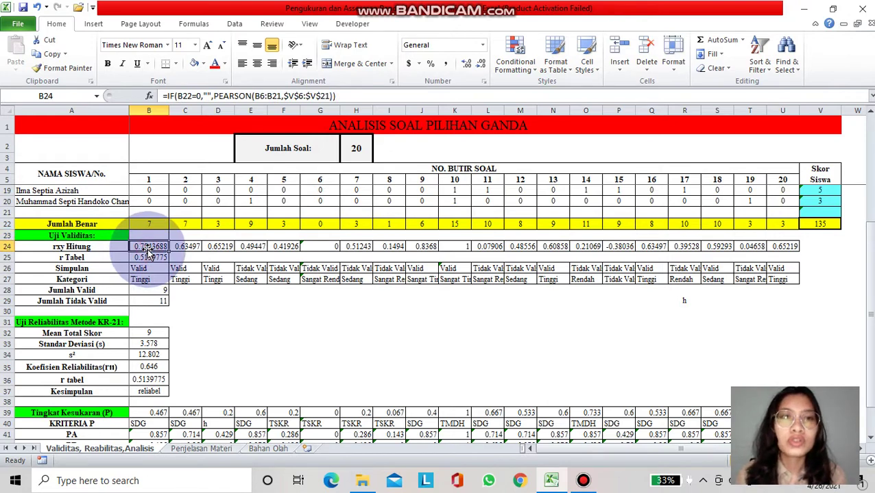
{"action": "left_click", "coordinate": [200, 449]}
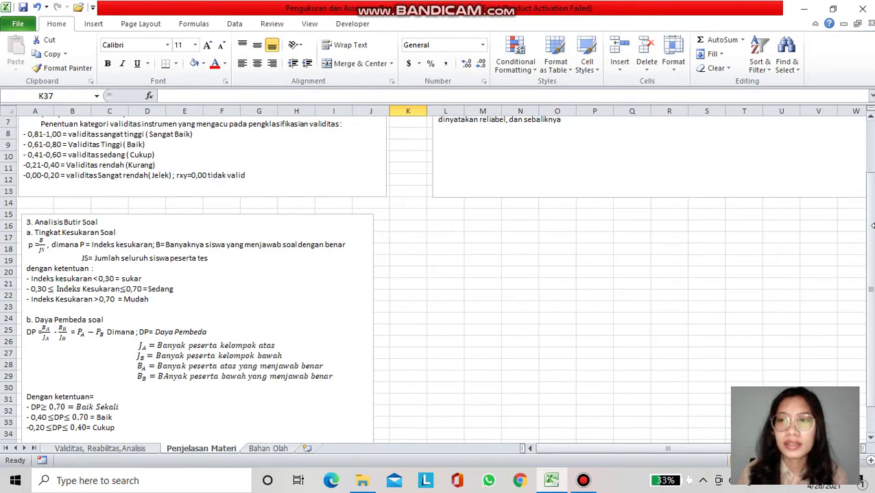
{"action": "left_click_drag", "start_coordinate": [871, 225], "coordinate": [871, 161]}
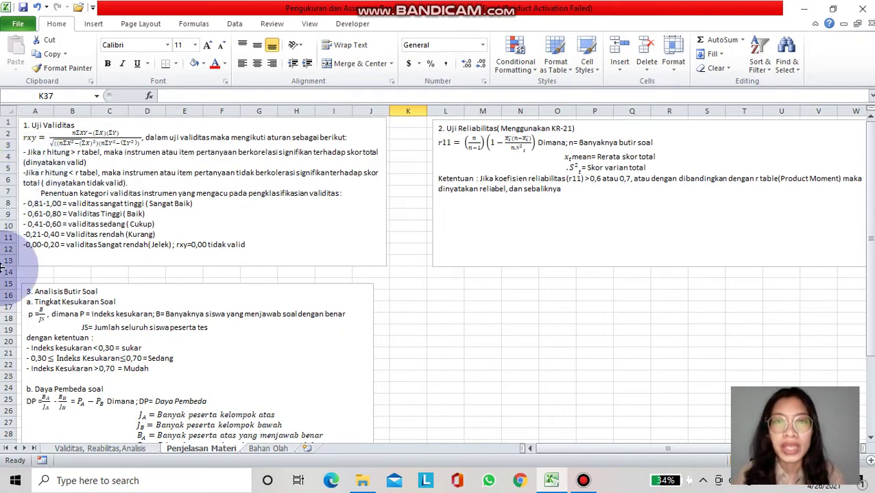
{"action": "left_click", "coordinate": [84, 450]}
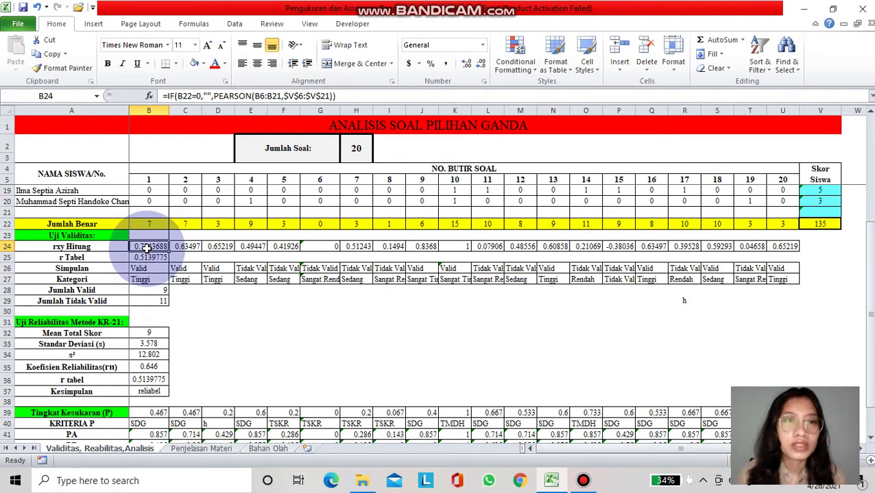
- Examine the rxy Hitung formulas for items 1 to 3 in row 24 and the r Tabel formula in B25
{"action": "left_click", "coordinate": [295, 96]}
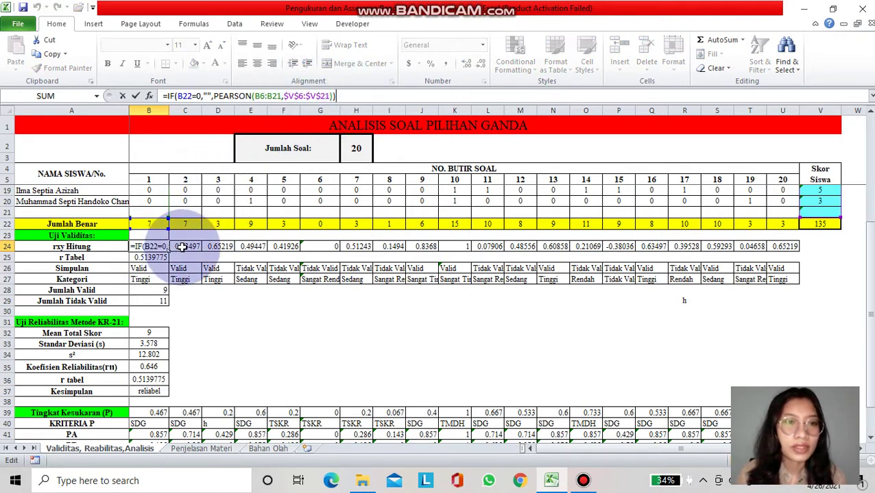
{"action": "left_click", "coordinate": [285, 149]}
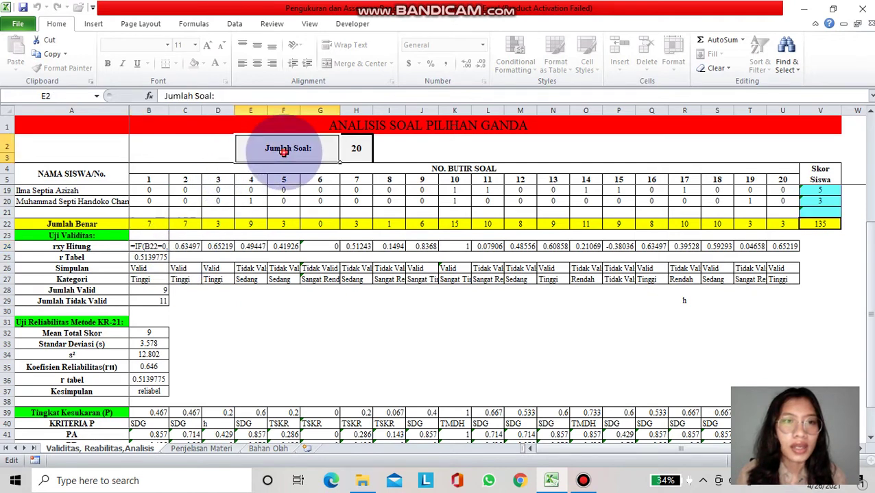
{"action": "left_click", "coordinate": [153, 247]}
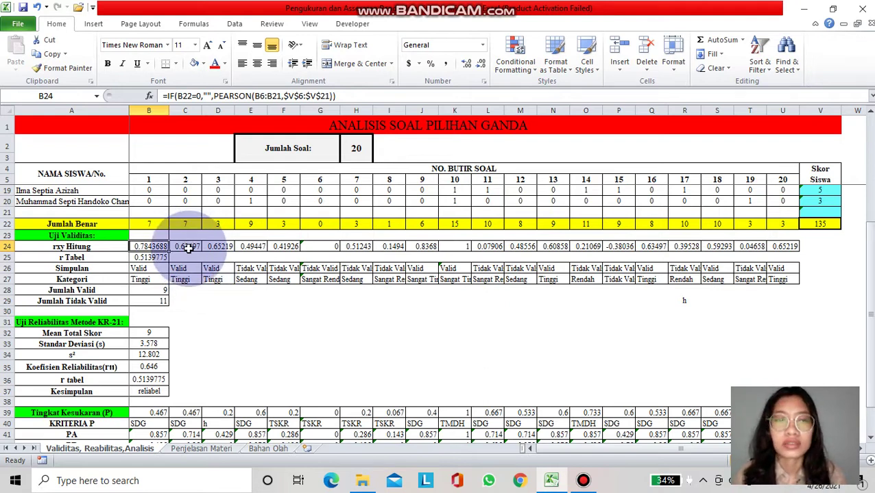
{"action": "left_click", "coordinate": [188, 250]}
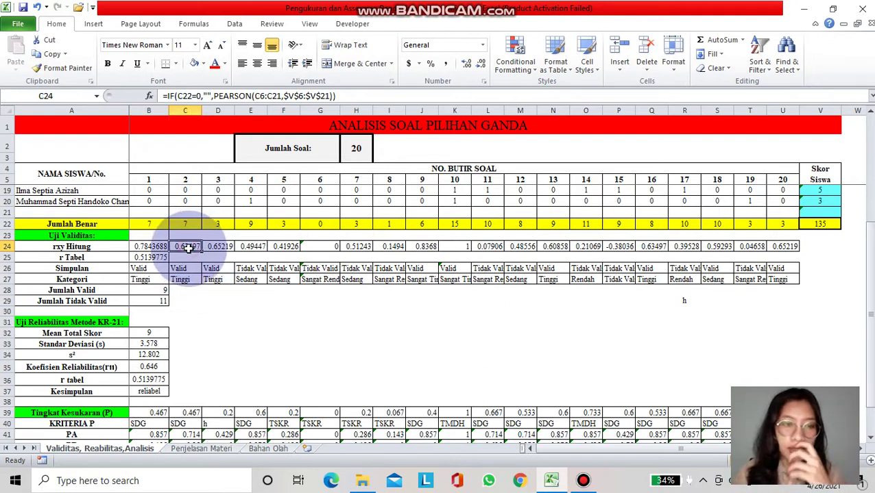
{"action": "left_click", "coordinate": [226, 249]}
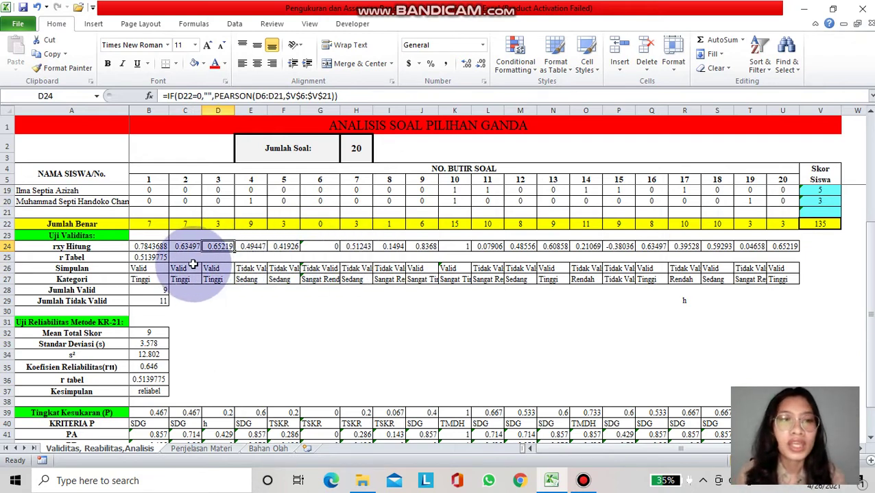
{"action": "left_click", "coordinate": [146, 258]}
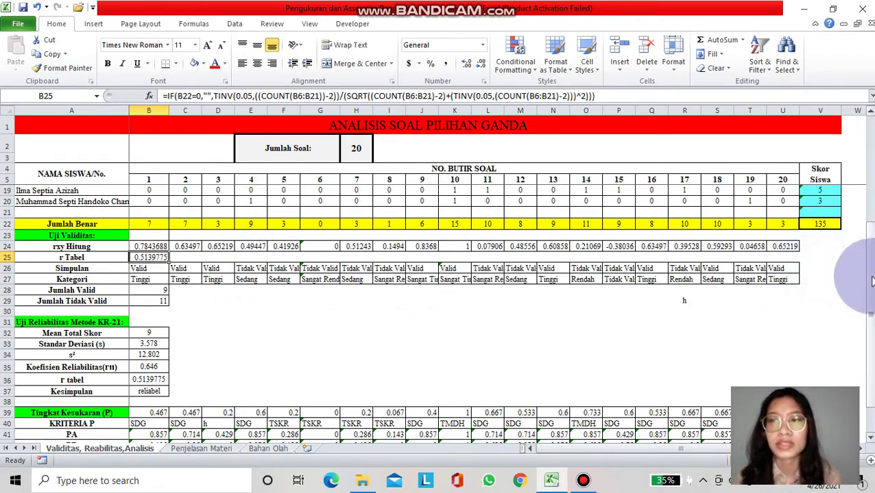
- Look over the reliability section and read the KR-21 formula and criteria on the Penjelasan Materi sheet
{"action": "left_click_drag", "start_coordinate": [870, 279], "coordinate": [869, 283]}
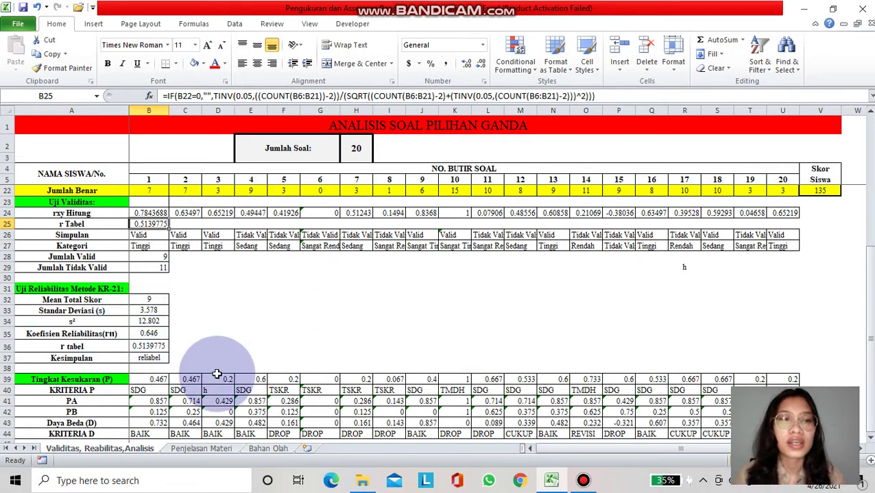
{"action": "left_click", "coordinate": [201, 449]}
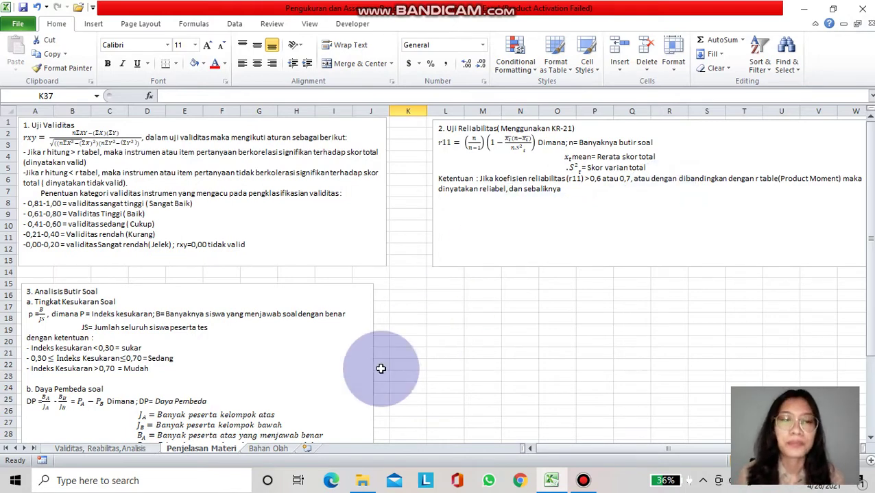
{"action": "left_click", "coordinate": [94, 449]}
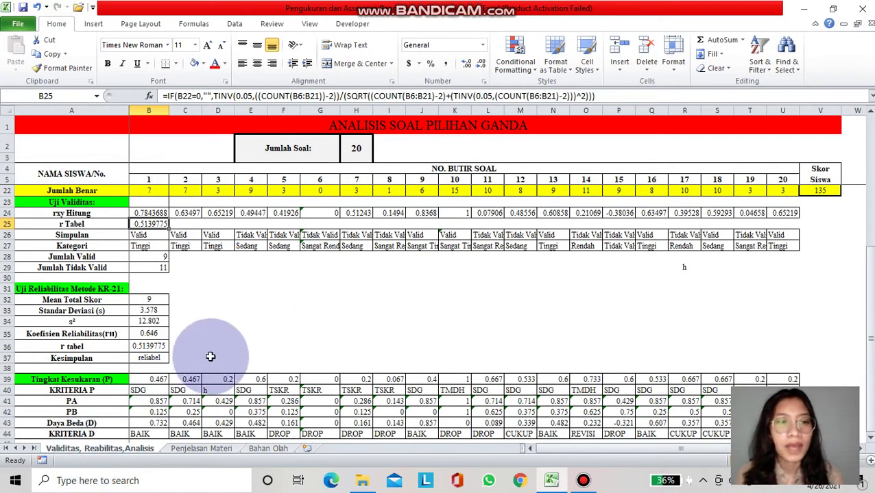
- Examine the mean, standard deviation, variance and reliability coefficient formulas of the KR-21 test in B32 to B35
{"action": "left_click", "coordinate": [163, 300]}
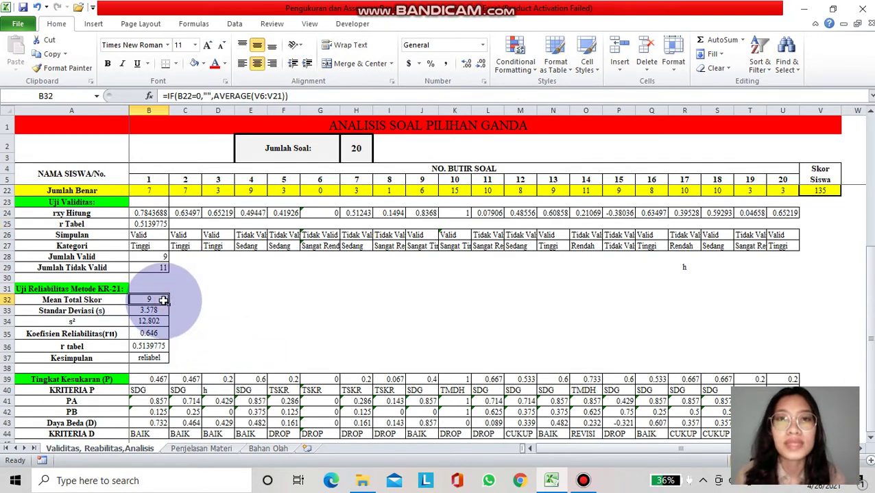
{"action": "left_click", "coordinate": [162, 313]}
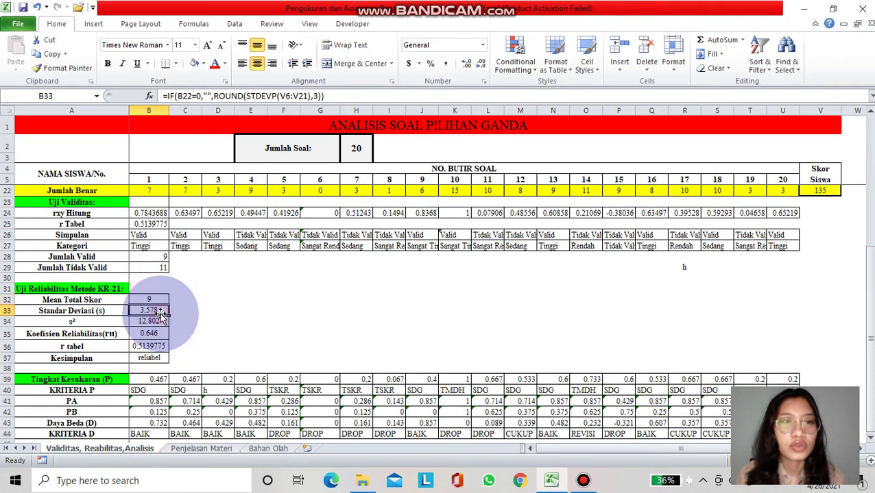
{"action": "left_click", "coordinate": [155, 322]}
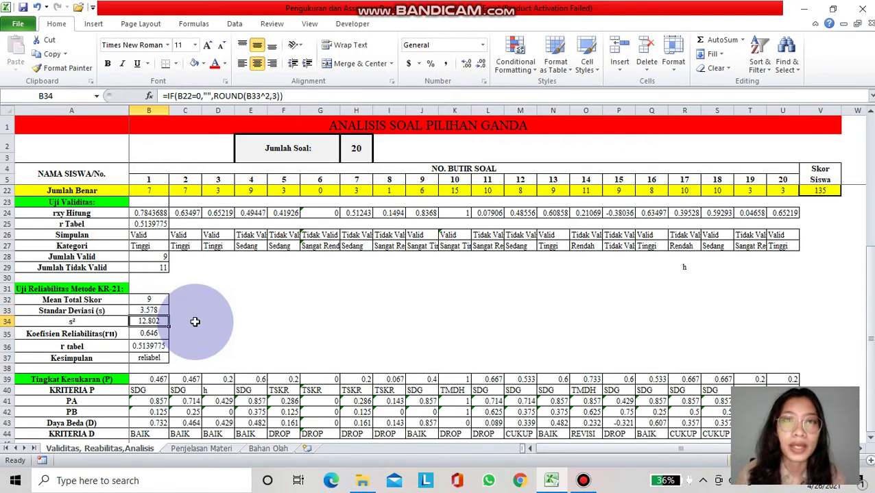
{"action": "left_click", "coordinate": [162, 335]}
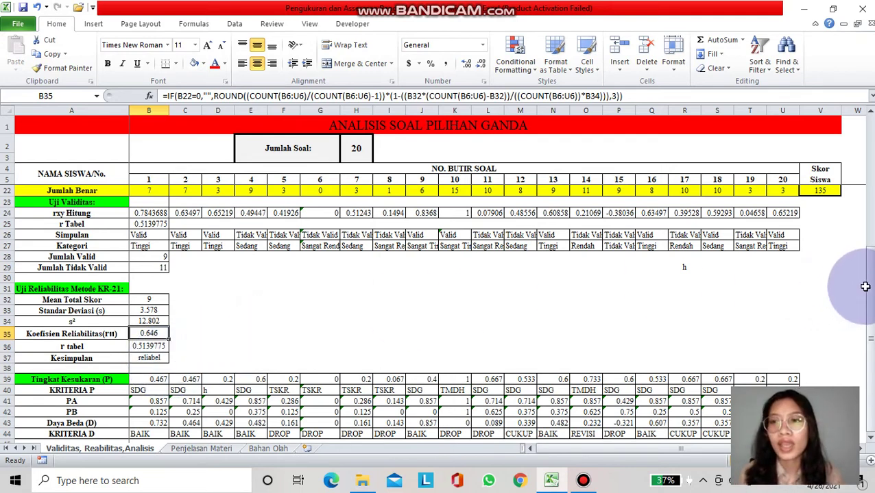
{"action": "left_click_drag", "start_coordinate": [868, 287], "coordinate": [869, 301]}
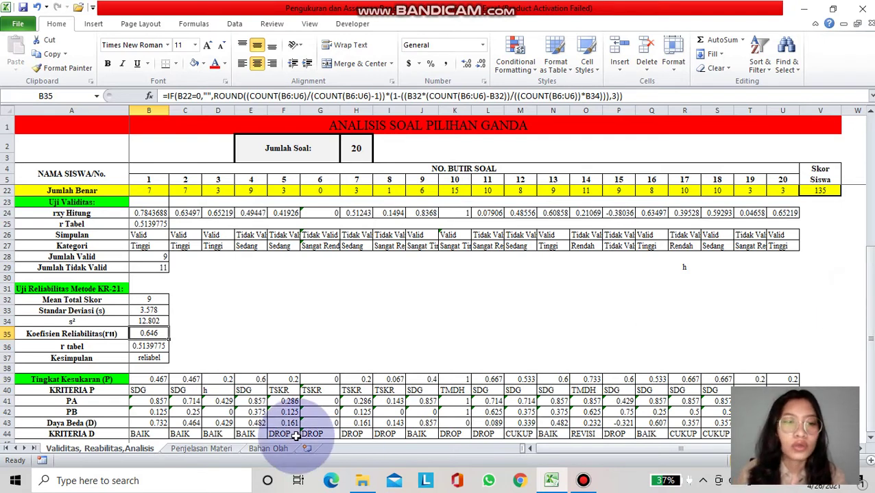
- Read the difficulty index rules on the Penjelasan Materi sheet and inspect the Tingkat Kesukaran formulas in B39 and C39
{"action": "left_click", "coordinate": [211, 449]}
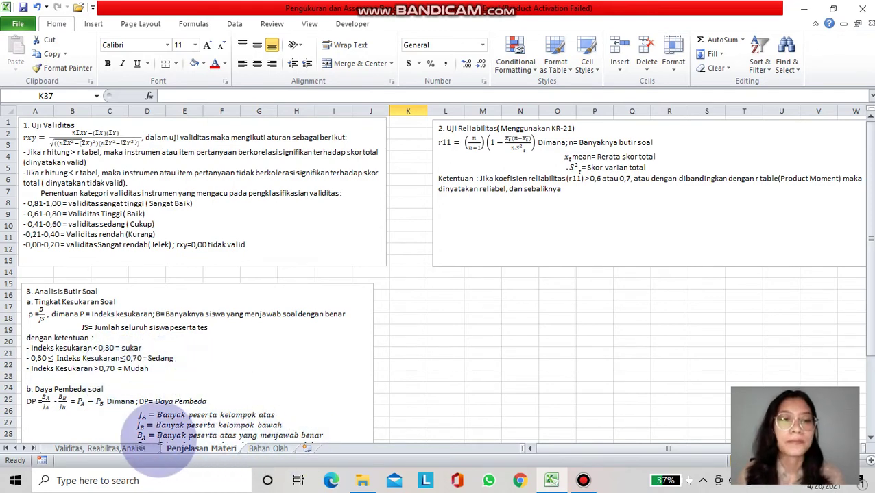
{"action": "left_click", "coordinate": [128, 448]}
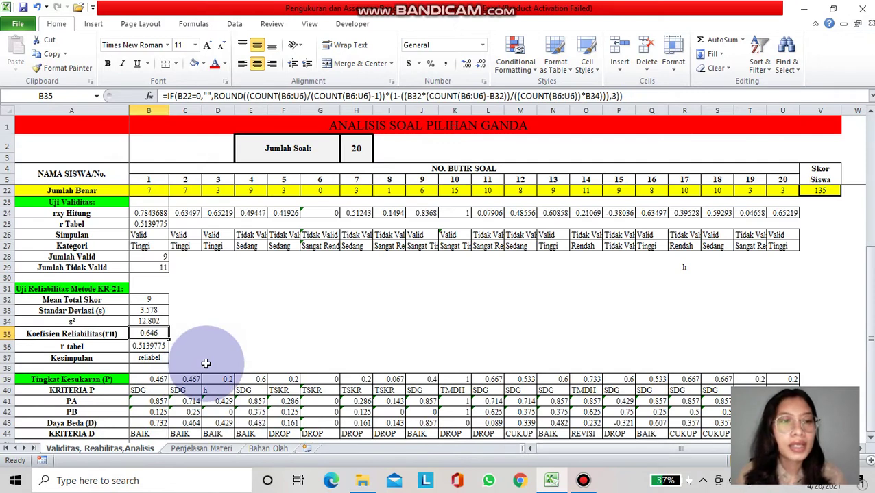
{"action": "left_click", "coordinate": [146, 380]}
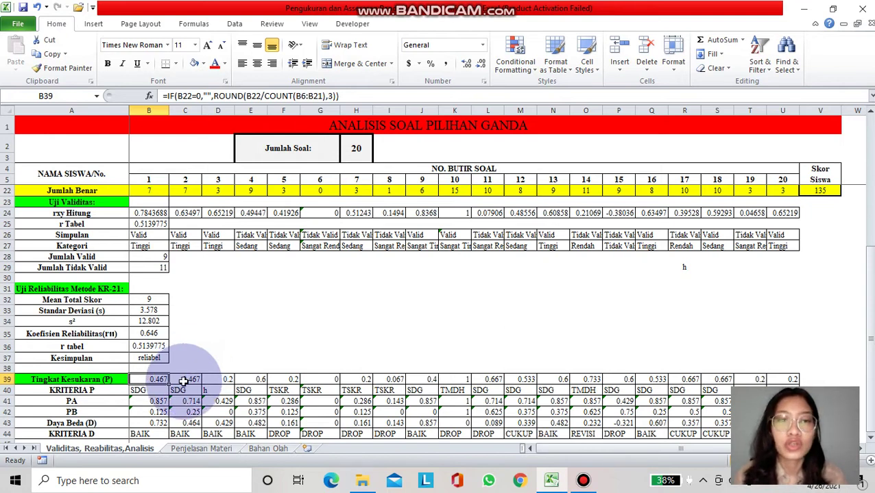
{"action": "left_click", "coordinate": [184, 381]}
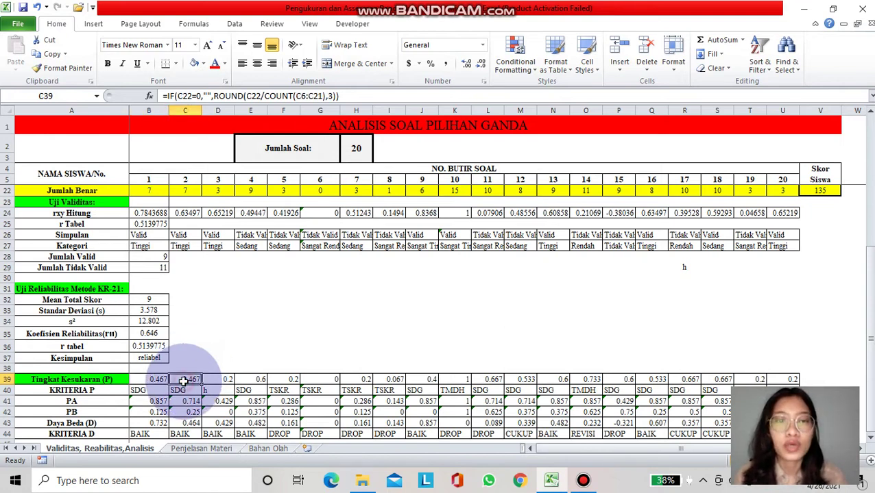
- Replace item 3's KRITERIA P entry in cell D40 with TSKR
{"action": "left_click", "coordinate": [223, 389]}
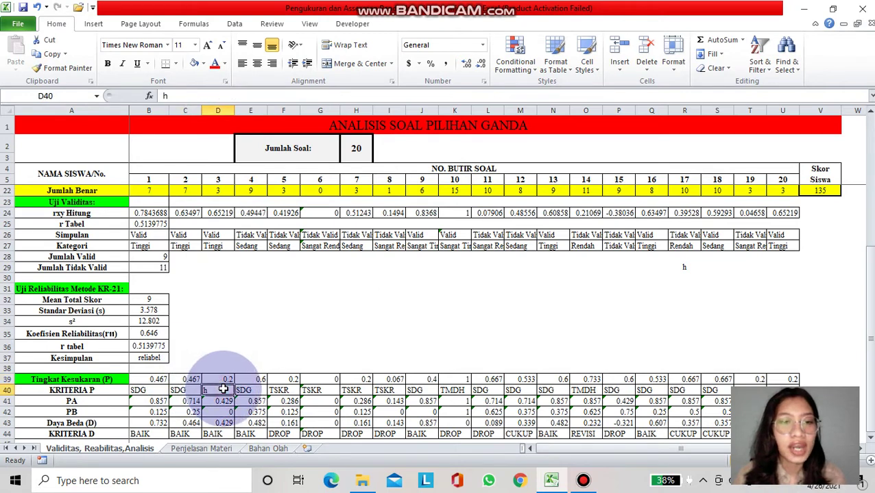
{"action": "left_click", "coordinate": [165, 96]}
{"action": "left_click_drag", "start_coordinate": [165, 96], "coordinate": [150, 94]}
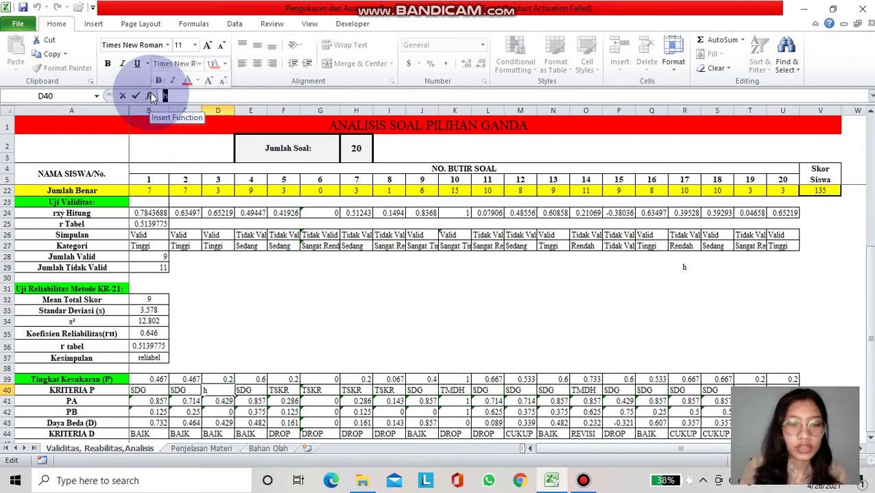
{"action": "type", "text": "TK"}
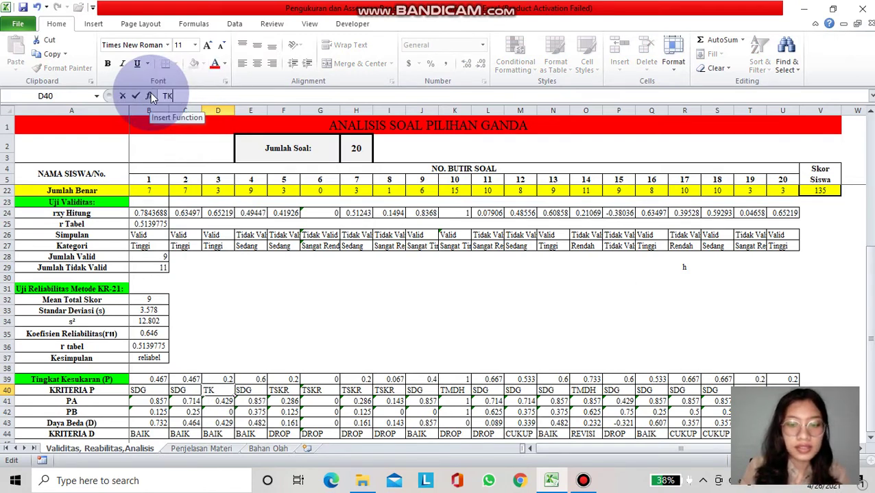
{"action": "type", "text": "K"}
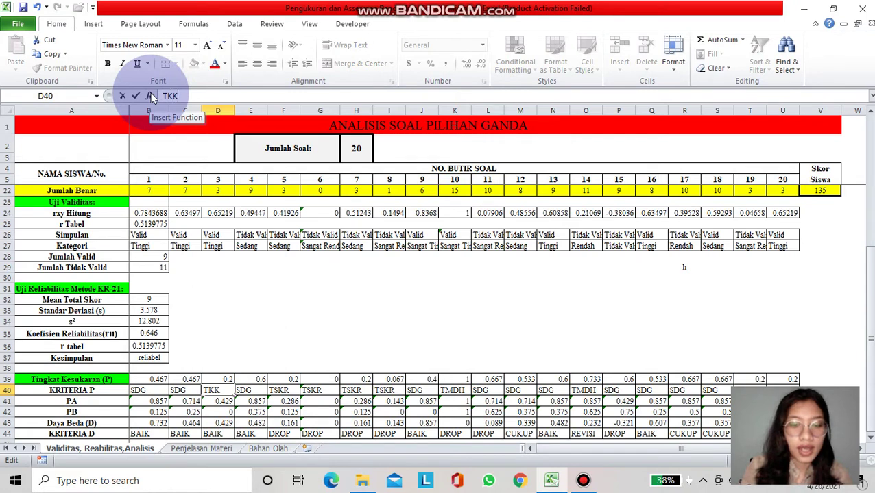
{"action": "type", "text": "R"}
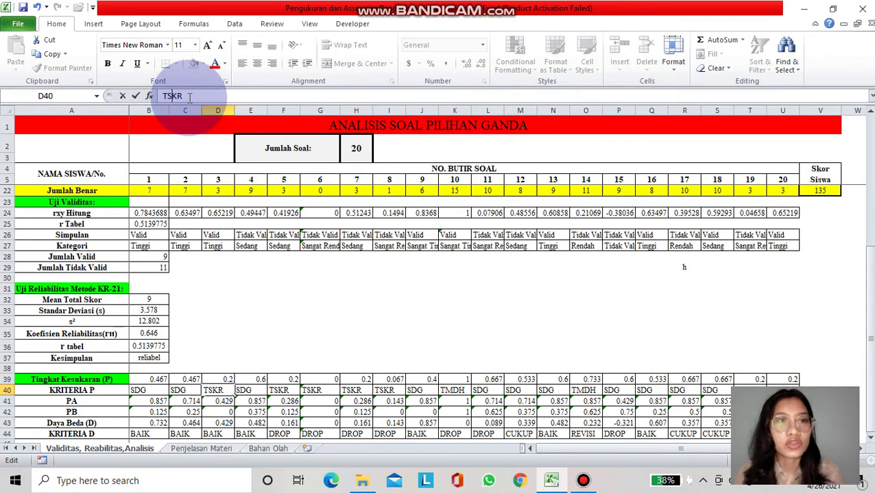
{"action": "left_click", "coordinate": [257, 386]}
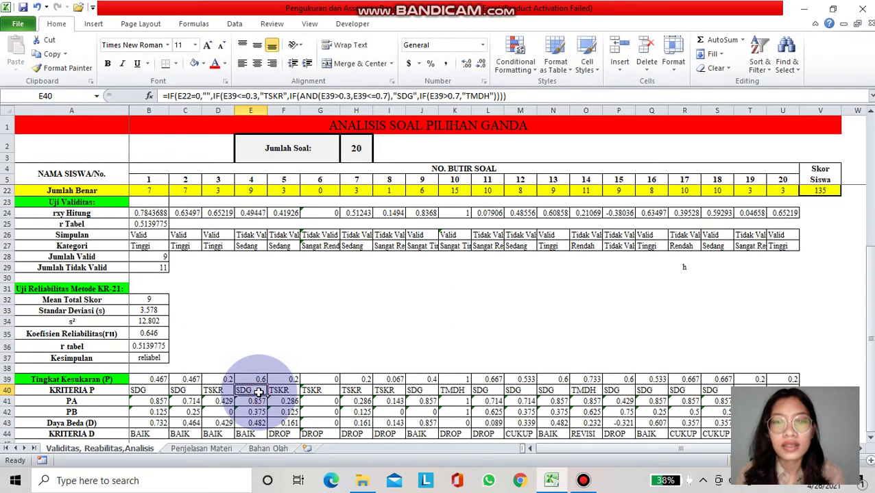
- Inspect item 10's KRITERIA P formula in K40 and open the Penjelasan Materi sheet for the item analysis theory
{"action": "left_click", "coordinate": [465, 390]}
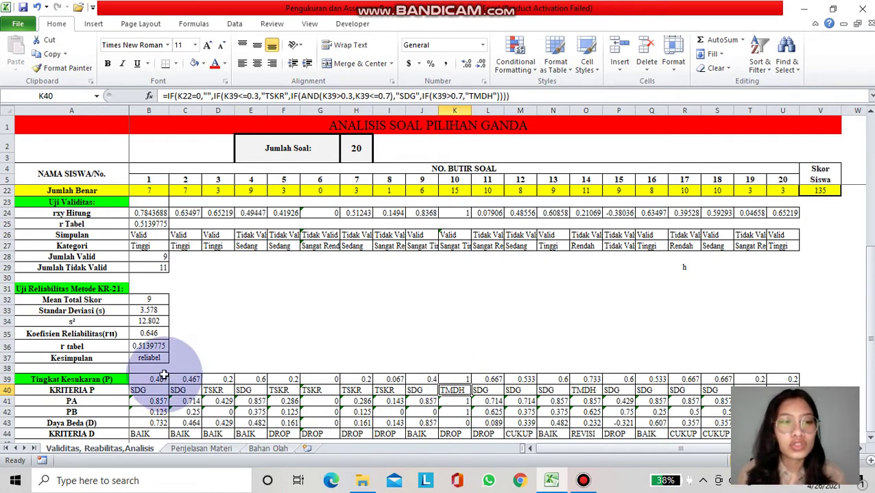
{"action": "left_click", "coordinate": [182, 447]}
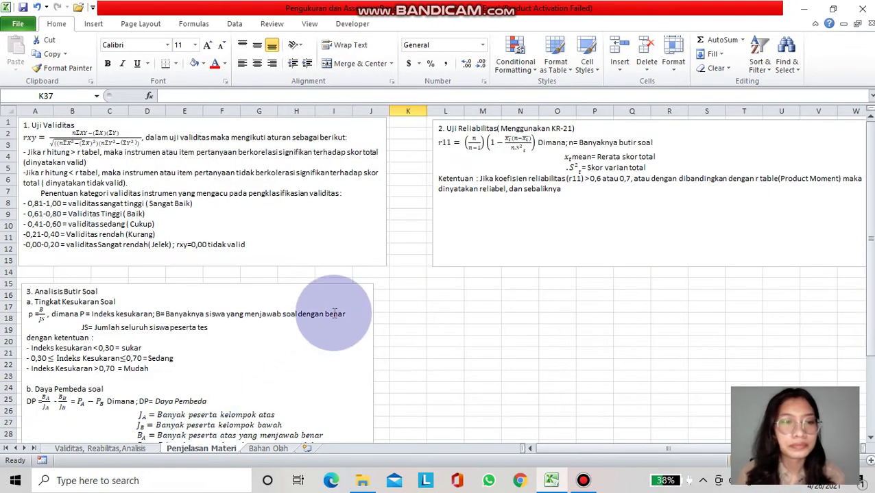
- Read the Daya Pembeda theory on the Penjelasan Materi sheet and inspect the PA, PB and Daya Beda formulas in B41 to B43 and C43
{"action": "left_click_drag", "start_coordinate": [871, 204], "coordinate": [872, 298]}
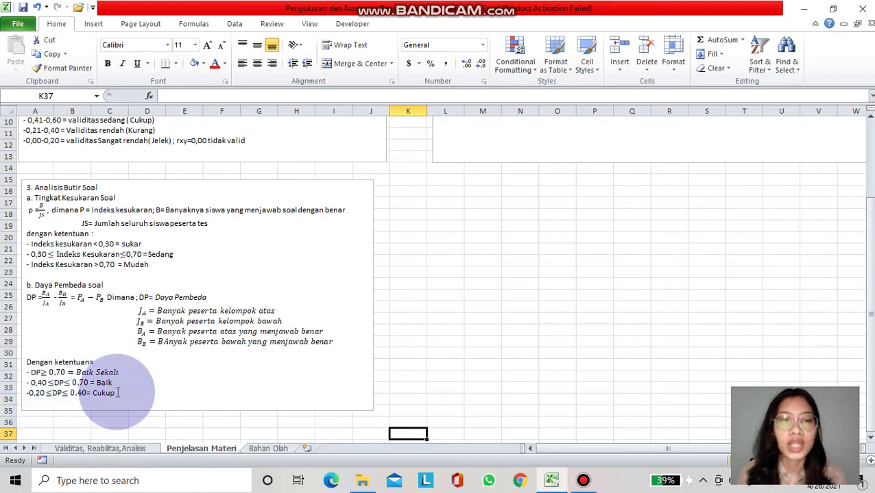
{"action": "left_click", "coordinate": [131, 447]}
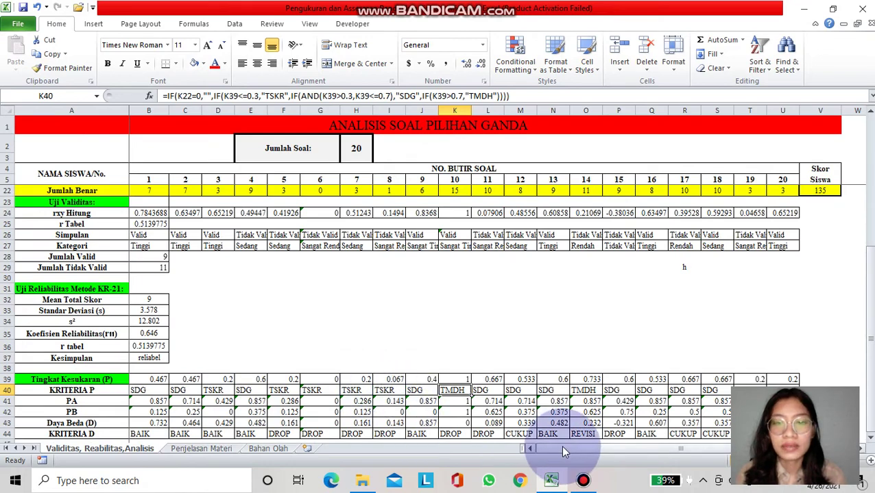
{"action": "mouse_move", "coordinate": [560, 449]}
{"action": "left_mouse_down"}
{"action": "mouse_move", "coordinate": [586, 451]}
{"action": "mouse_move", "coordinate": [561, 446]}
{"action": "left_mouse_up"}
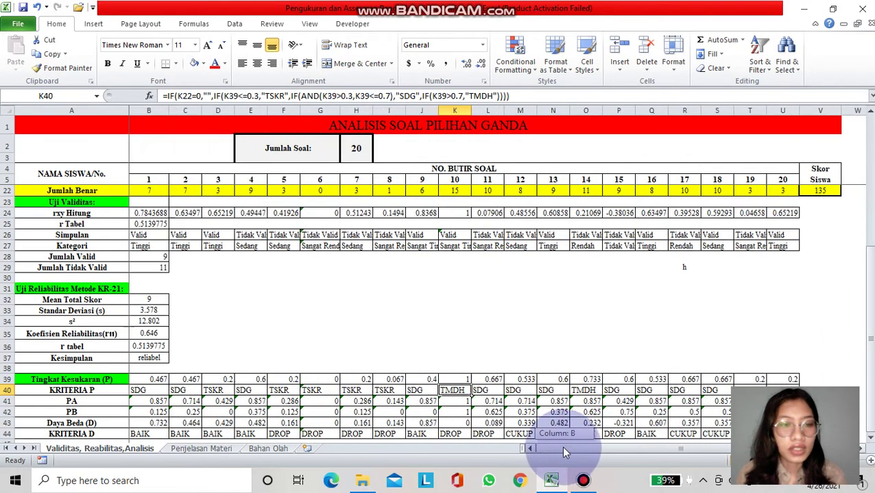
{"action": "left_click", "coordinate": [158, 403]}
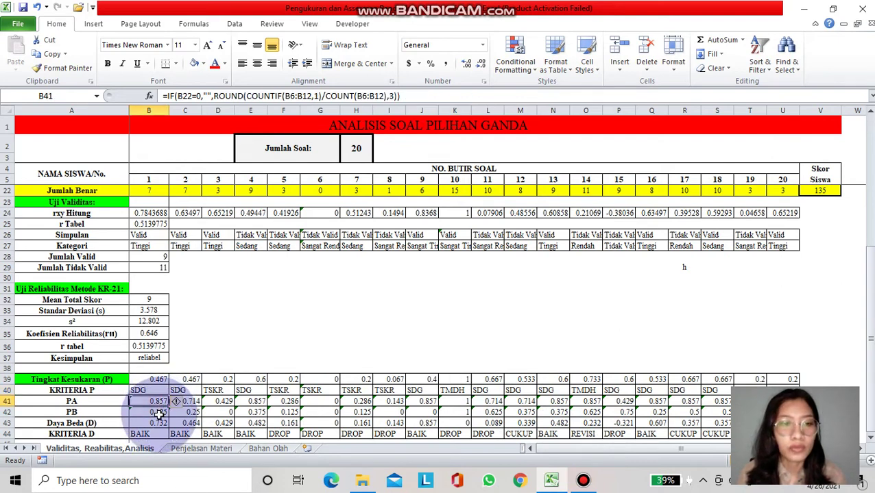
{"action": "left_click", "coordinate": [159, 414]}
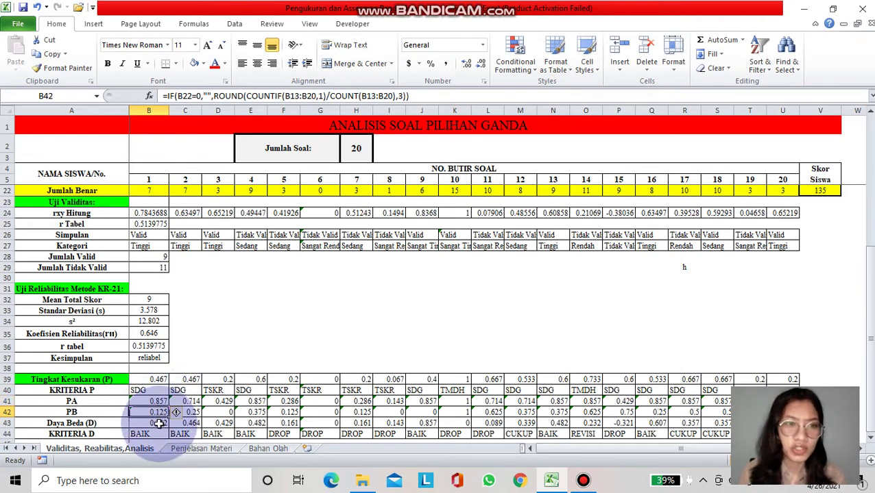
{"action": "left_click", "coordinate": [159, 423]}
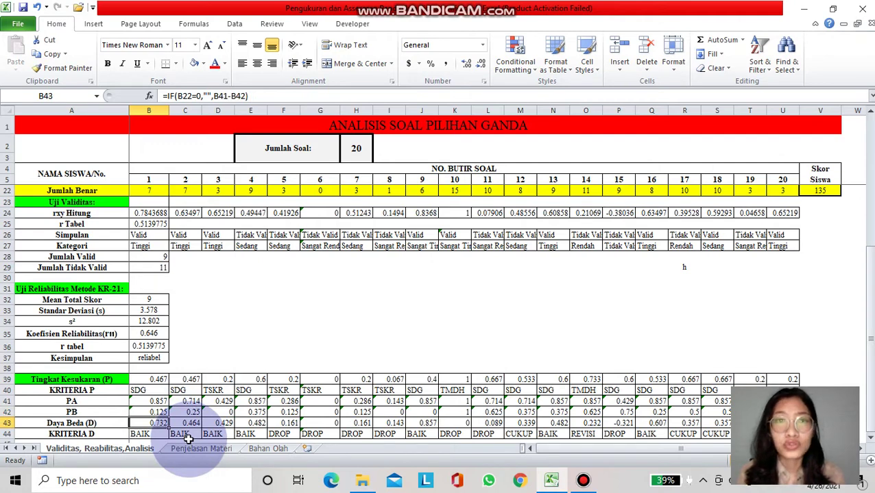
{"action": "left_click", "coordinate": [186, 423]}
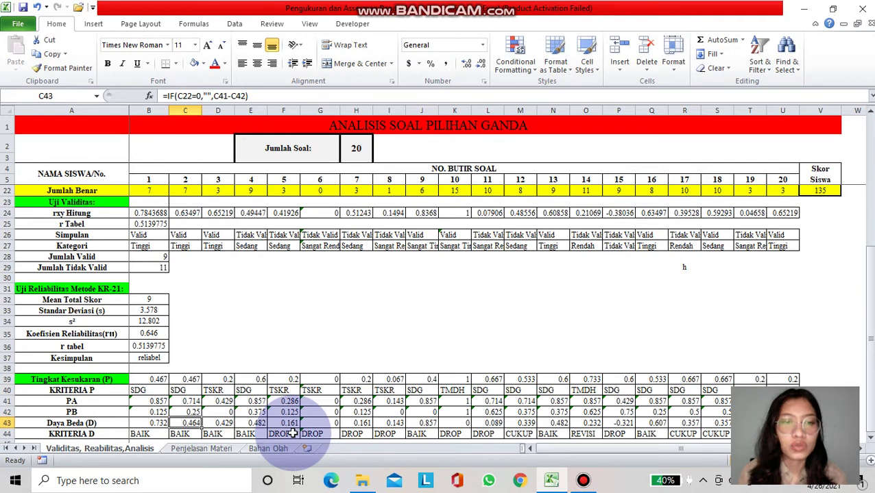
- Recheck the discrimination criteria on the Penjelasan Materi sheet and inspect item 6's KRITERIA D formula in G44 and item 8's Daya Beda formula in I43
{"action": "left_click", "coordinate": [212, 448]}
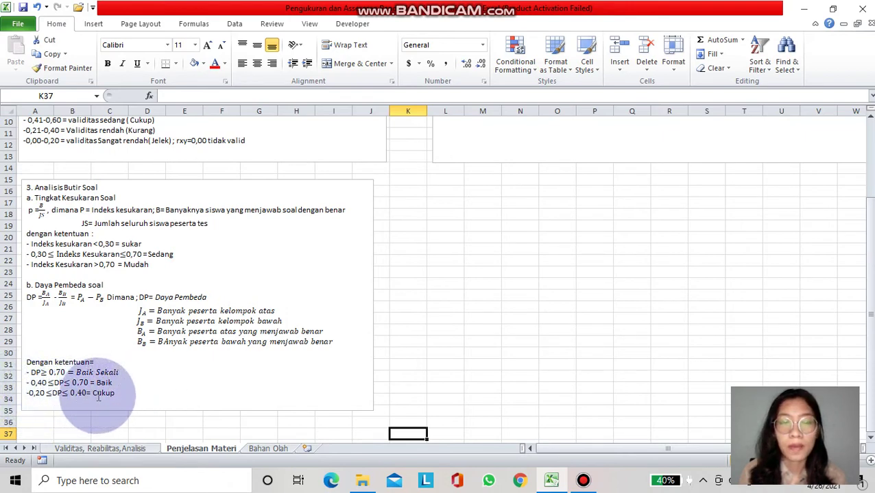
{"action": "left_click", "coordinate": [137, 449]}
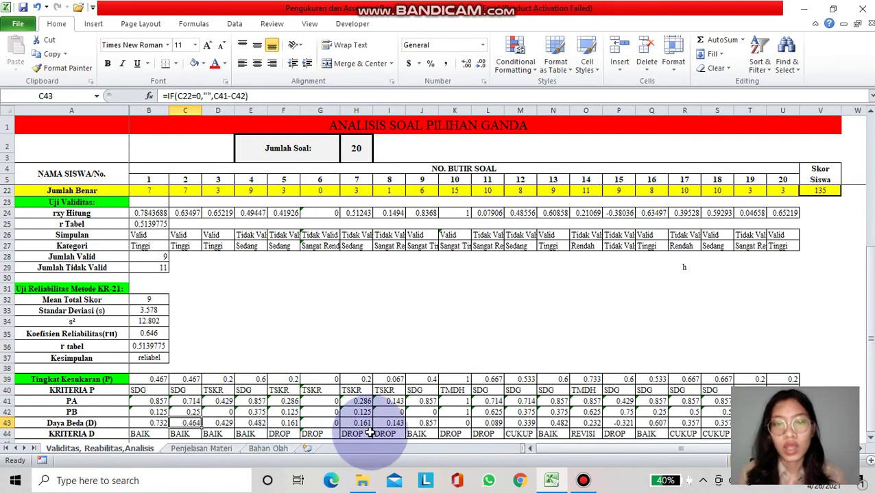
{"action": "left_click", "coordinate": [329, 433]}
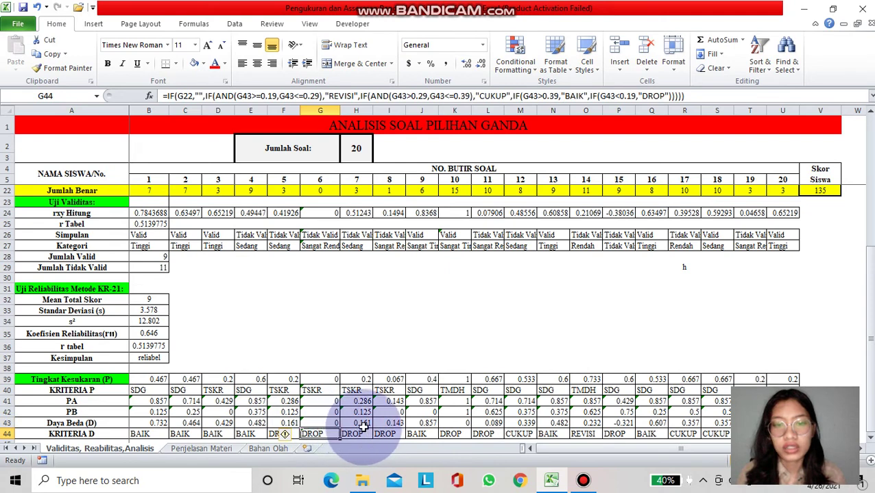
{"action": "left_click", "coordinate": [394, 423]}
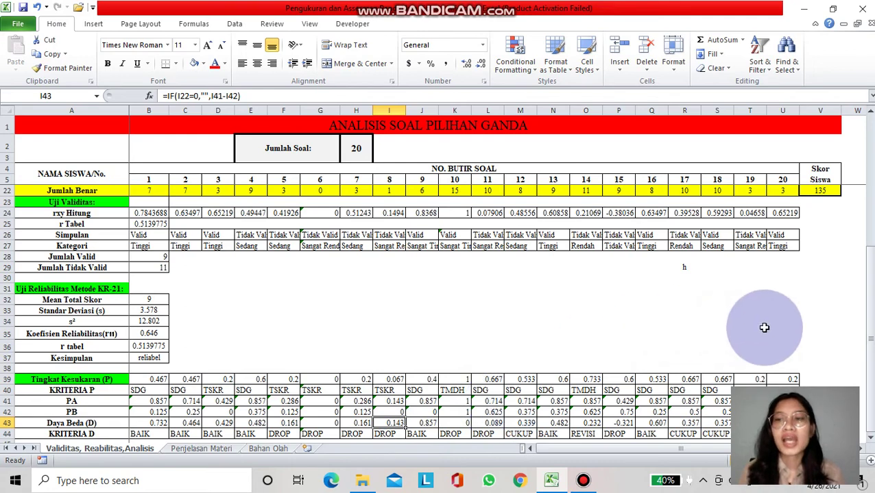
{"action": "left_click_drag", "start_coordinate": [869, 348], "coordinate": [868, 207]}
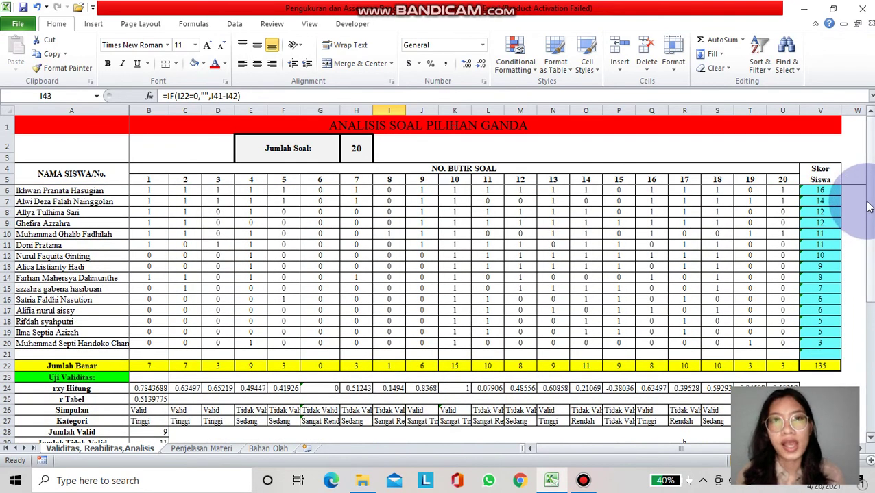